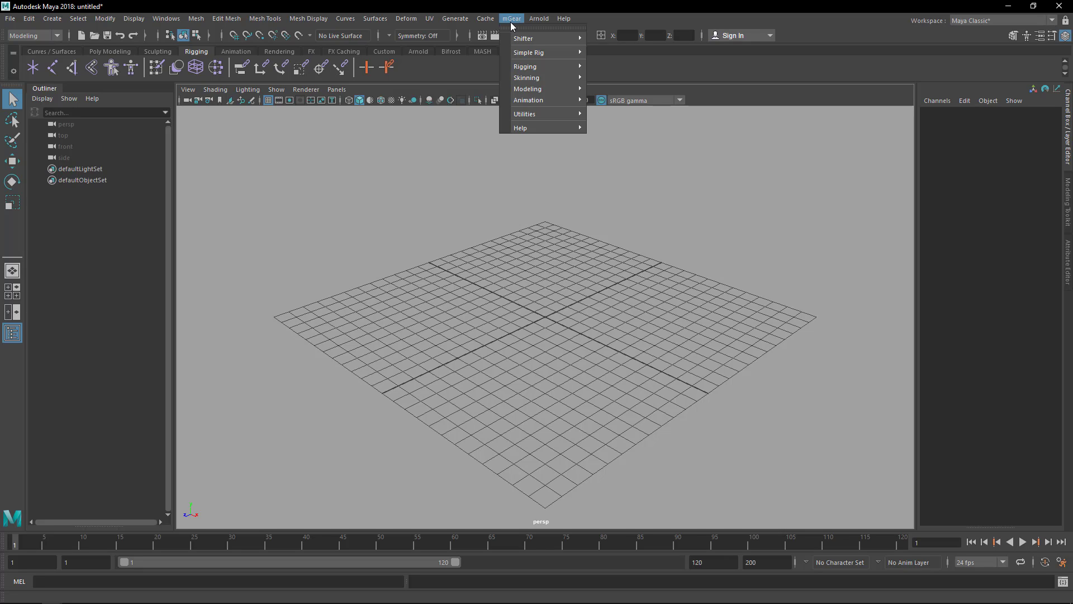
Open the mGear rope rig generator and move its window clear of the middle of the grid.
{"action": "mouse_move", "coordinate": [530, 66]}
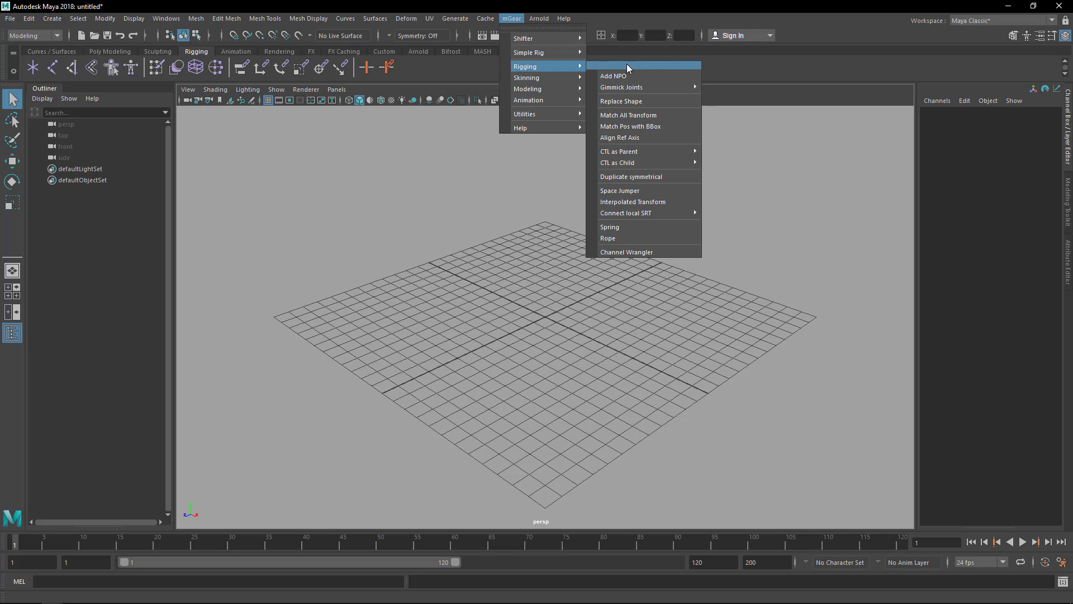
{"action": "left_click", "coordinate": [627, 239]}
{"action": "left_click_drag", "start_coordinate": [441, 213], "coordinate": [500, 135]}
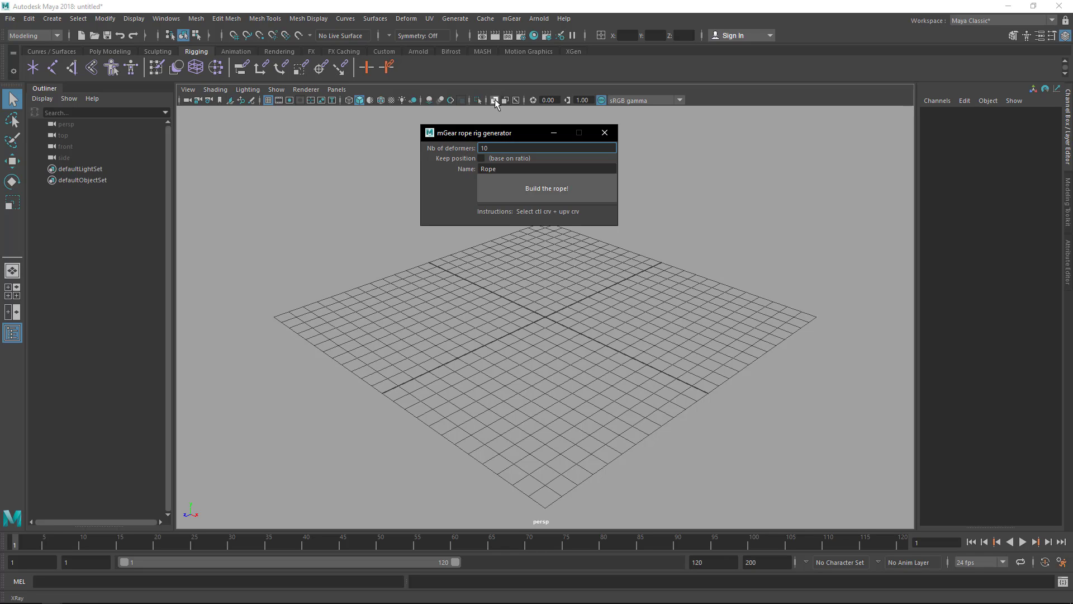
{"action": "left_click_drag", "start_coordinate": [505, 135], "coordinate": [458, 121]}
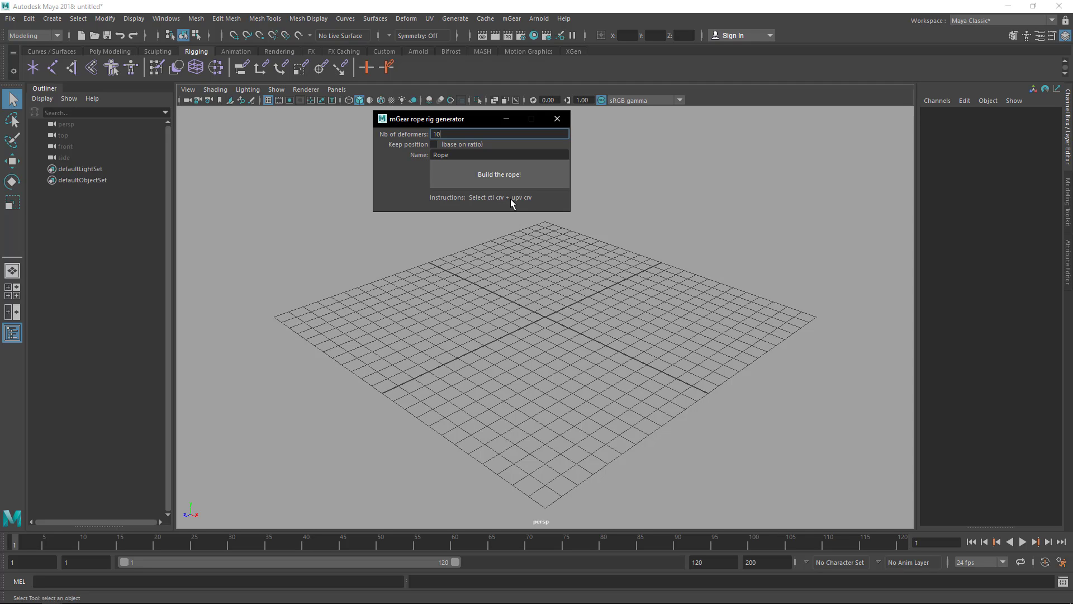
{"action": "left_click_drag", "start_coordinate": [469, 120], "coordinate": [430, 123]}
Draw a gently wavy six-point CV curve across the grid with the CV Curve Tool.
{"action": "left_click_drag", "start_coordinate": [578, 252], "coordinate": [535, 268], "text": "alt"}
{"action": "middle_click_drag", "start_coordinate": [535, 257], "coordinate": [532, 254], "text": "alt"}
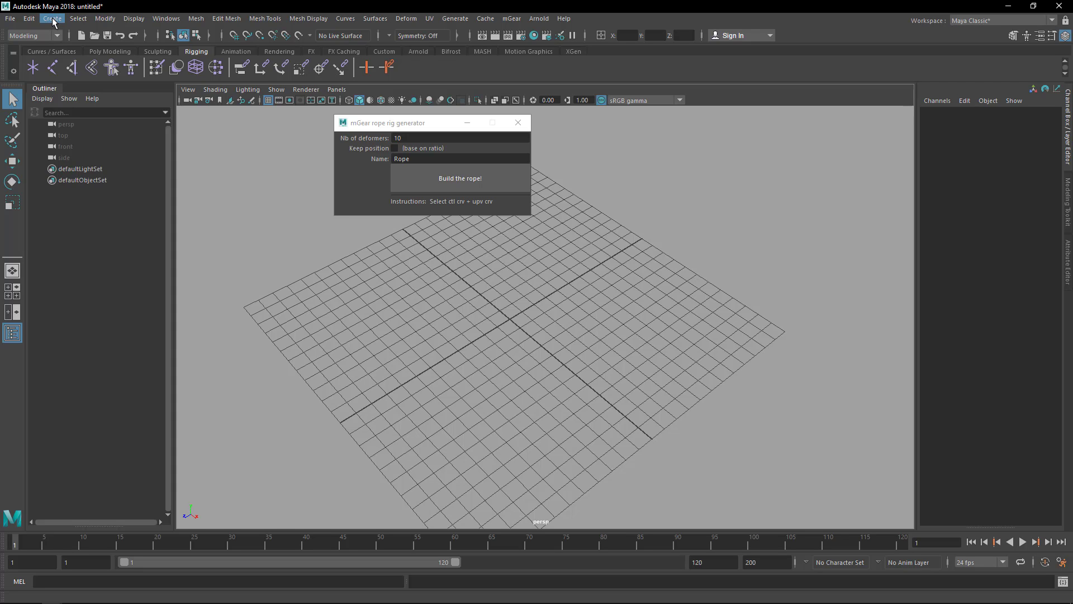
{"action": "left_click", "coordinate": [53, 19]}
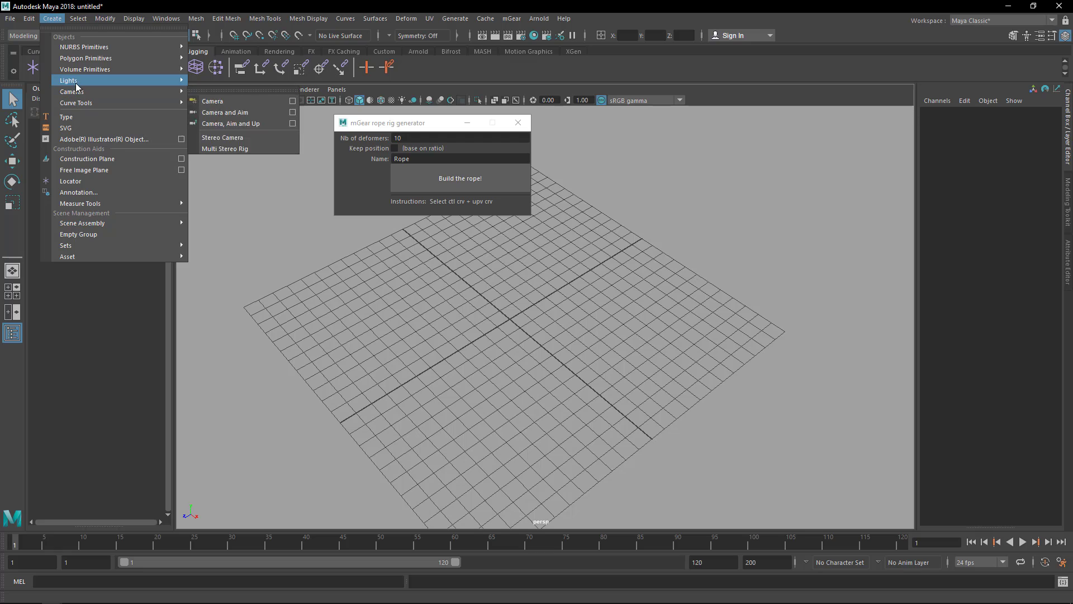
{"action": "mouse_move", "coordinate": [75, 69]}
{"action": "mouse_move", "coordinate": [78, 103]}
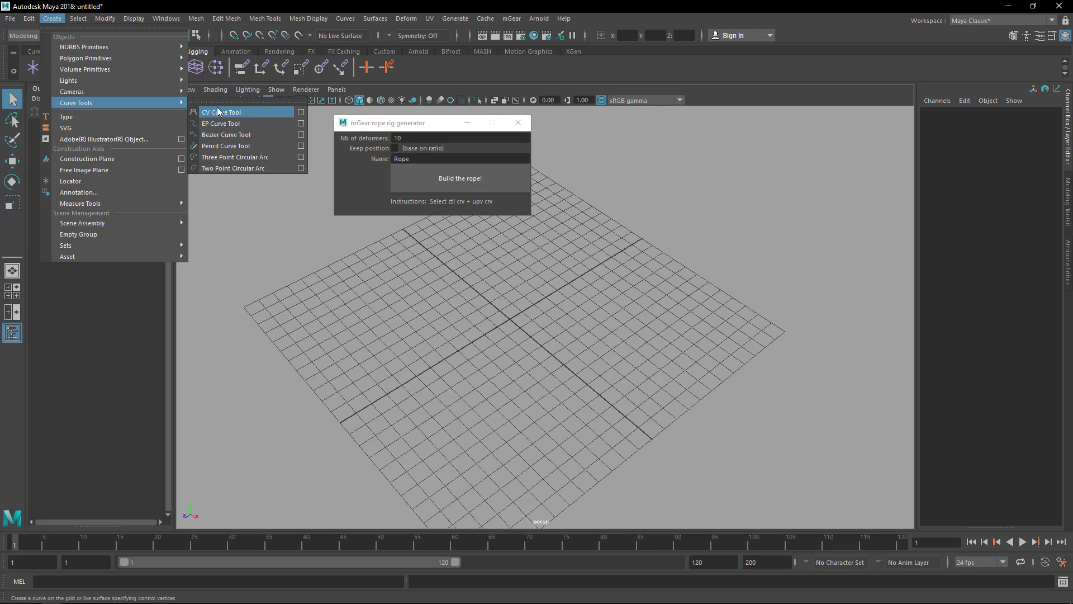
{"action": "left_click", "coordinate": [265, 113]}
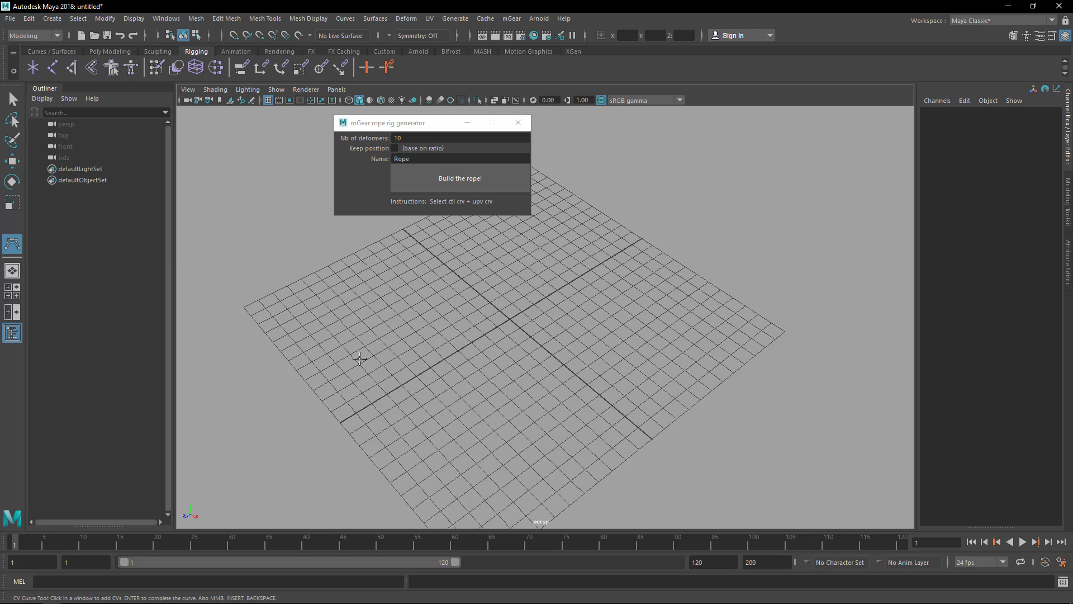
{"action": "left_click", "coordinate": [358, 349]}
{"action": "left_click", "coordinate": [453, 335]}
{"action": "left_click", "coordinate": [516, 347]}
{"action": "left_click", "coordinate": [555, 316]}
{"action": "left_click", "coordinate": [642, 286]}
{"action": "left_click", "coordinate": [702, 298]}
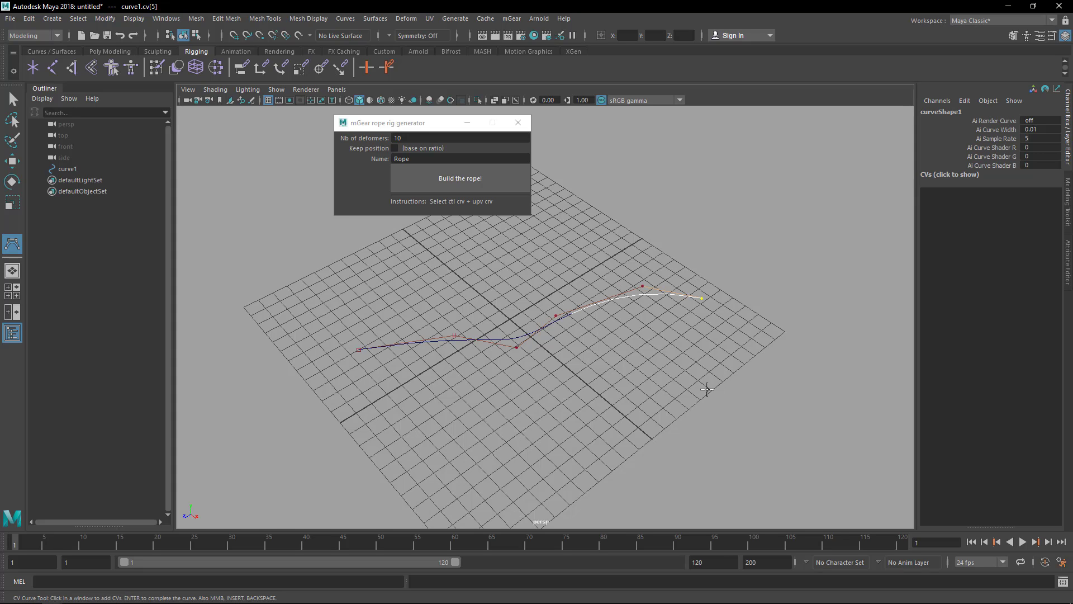
{"action": "key", "text": "q"}
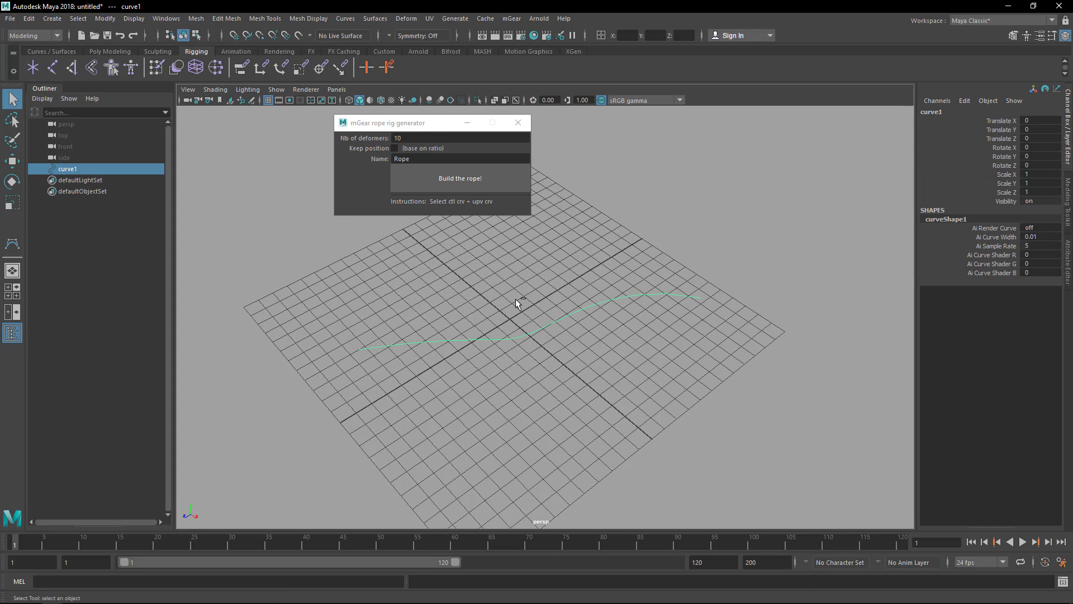
Duplicate the curve and move the copy alongside it, about 1.3 in X and 0.76 in Z.
{"action": "key", "text": "ctrl+d"}
{"action": "key", "text": "w"}
{"action": "left_click_drag", "start_coordinate": [509, 360], "coordinate": [509, 377]}
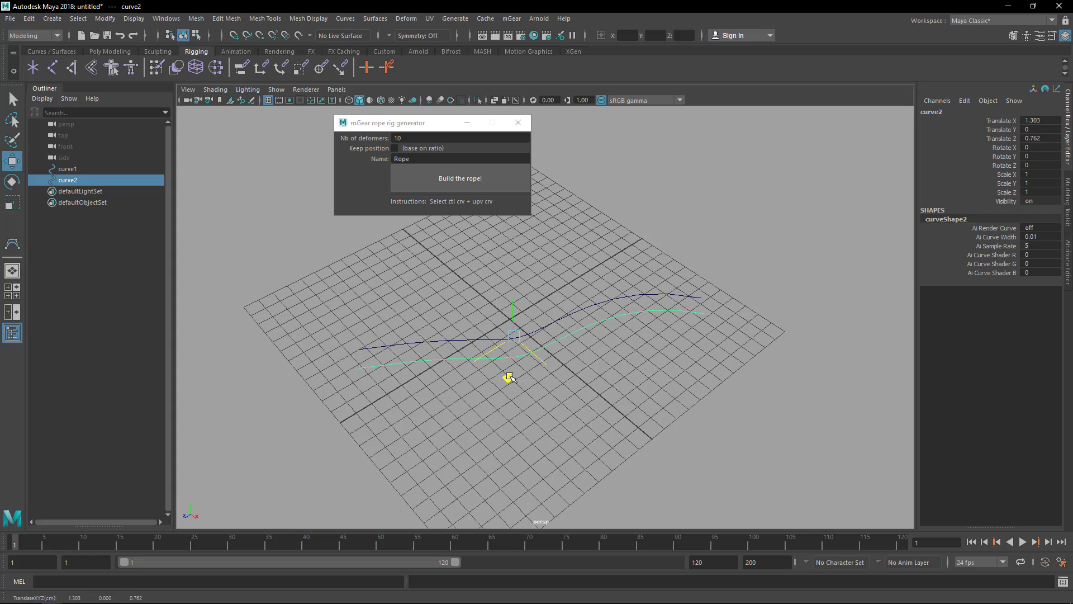
{"action": "key", "text": "q"}
{"action": "left_click_drag", "start_coordinate": [565, 411], "coordinate": [536, 427], "text": "alt"}
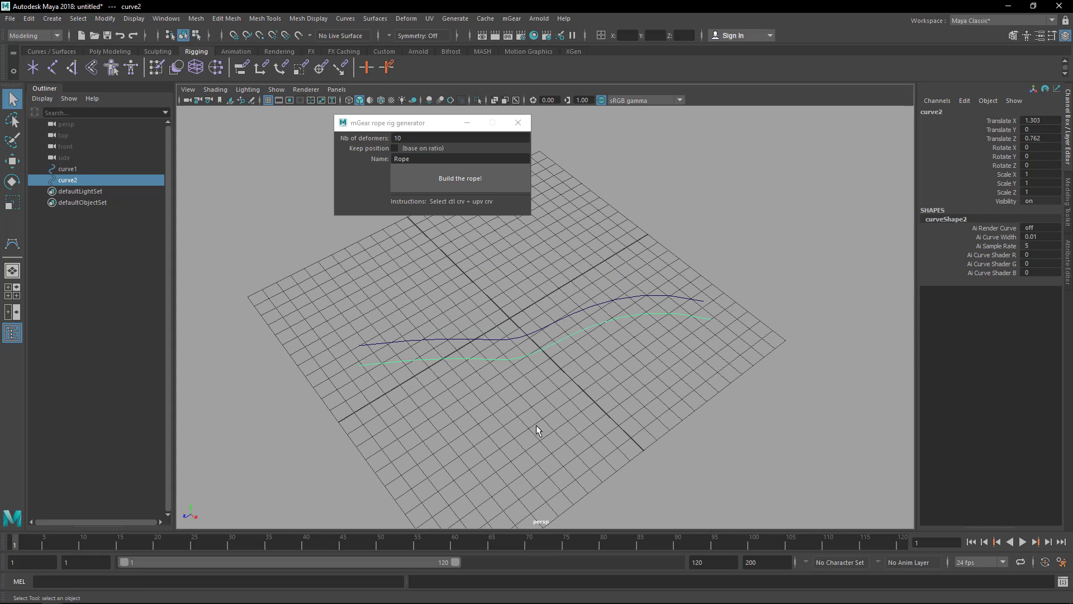
Rename the original curve curve_ctl and the duplicate curve_upv.
{"action": "left_click", "coordinate": [520, 338]}
{"action": "double_click", "coordinate": [85, 168]}
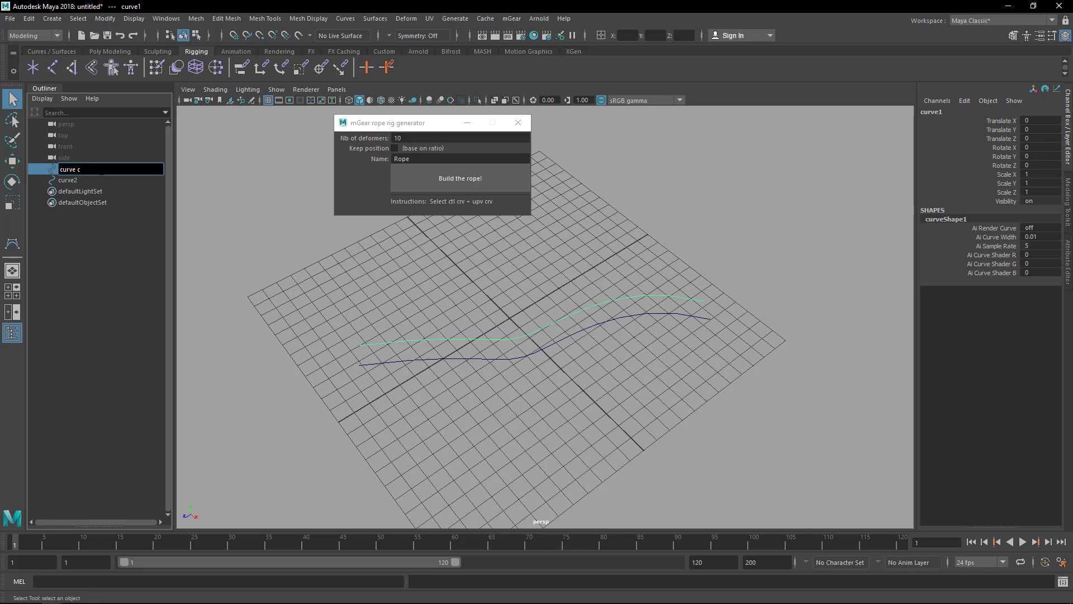
{"action": "type", "text": "curve ctl"}
{"action": "key", "text": "Return"}
{"action": "left_click", "coordinate": [89, 178]}
{"action": "double_click", "coordinate": [90, 178]}
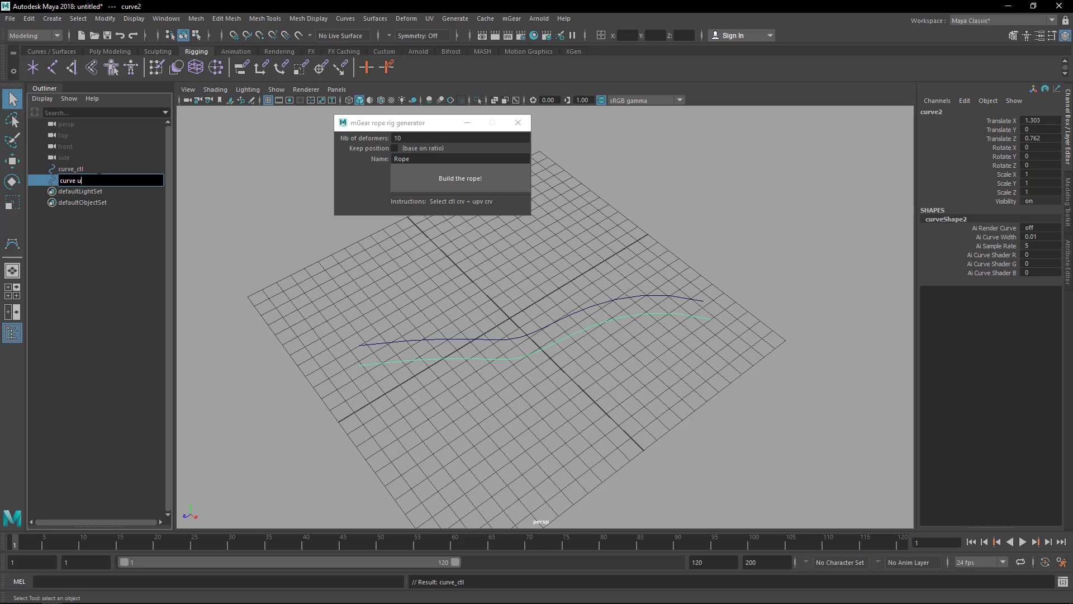
{"action": "type", "text": "curve upv"}
{"action": "key", "text": "Return"}
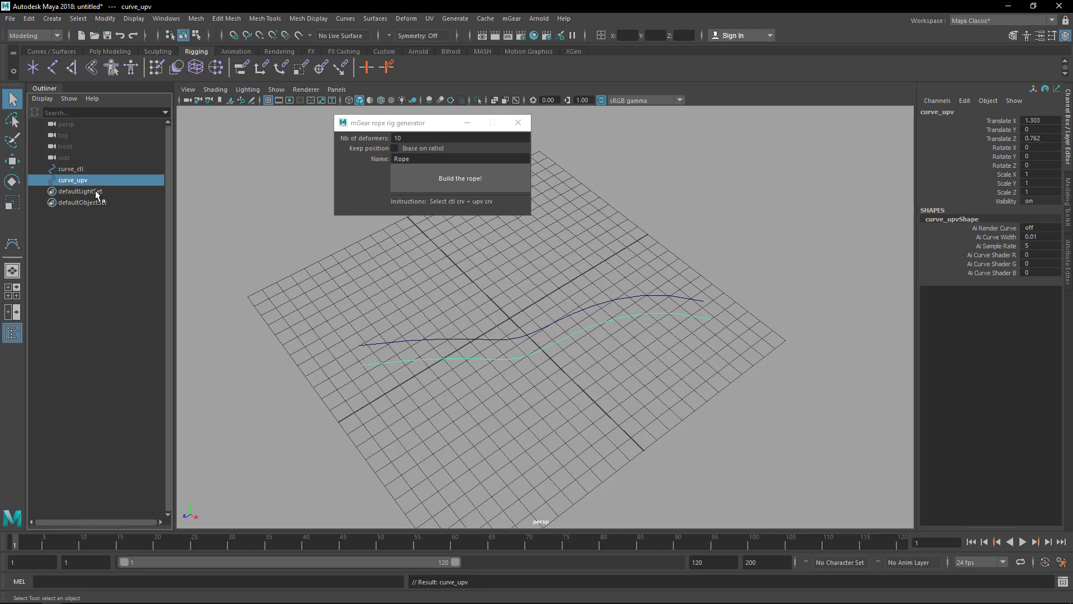
Build a rope rig named Rope with 10 deformers, using curve_ctl as control curve and curve_upv as up-vector curve.
{"action": "left_click", "coordinate": [506, 335]}
{"action": "left_click", "coordinate": [514, 339]}
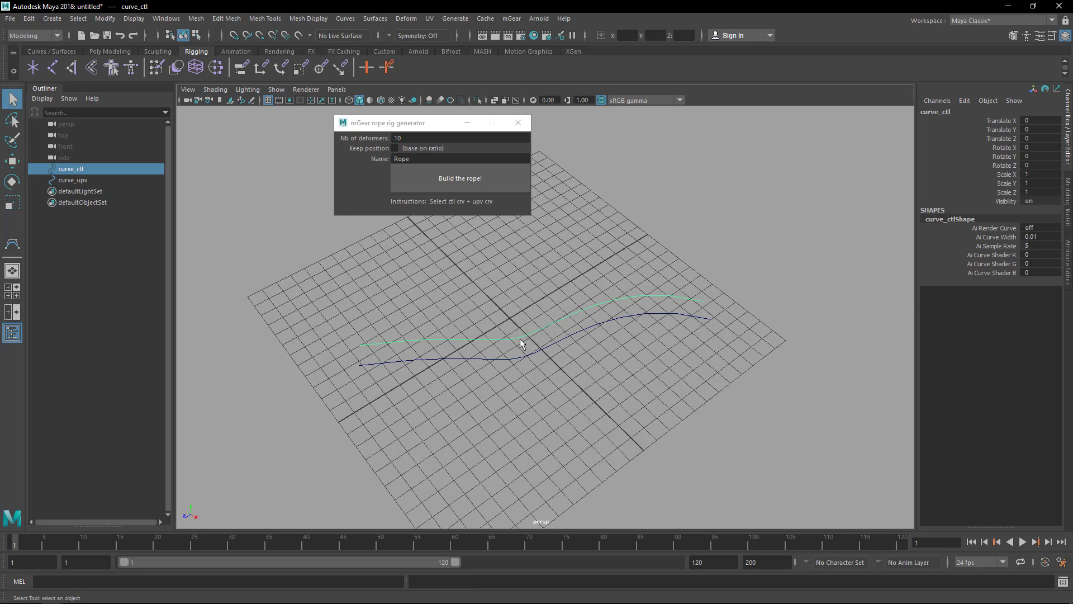
{"action": "left_click", "coordinate": [518, 355], "text": "shift"}
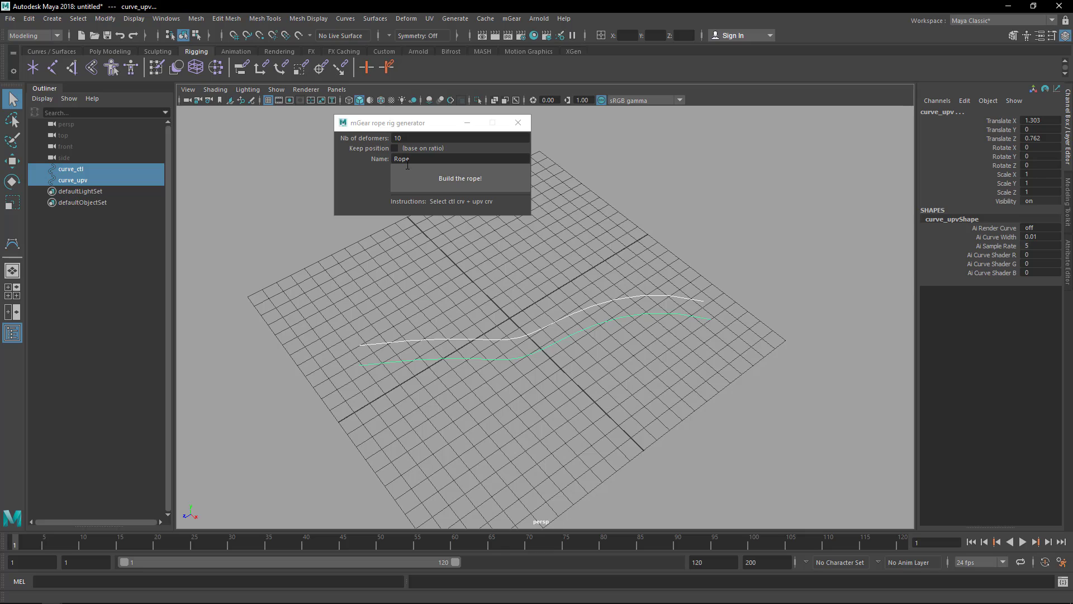
{"action": "left_click", "coordinate": [462, 181]}
{"action": "left_click_drag", "start_coordinate": [558, 374], "coordinate": [495, 367], "text": "alt"}
{"action": "scroll", "coordinate": [537, 357], "scroll_direction": "up", "scroll_amount": 3}
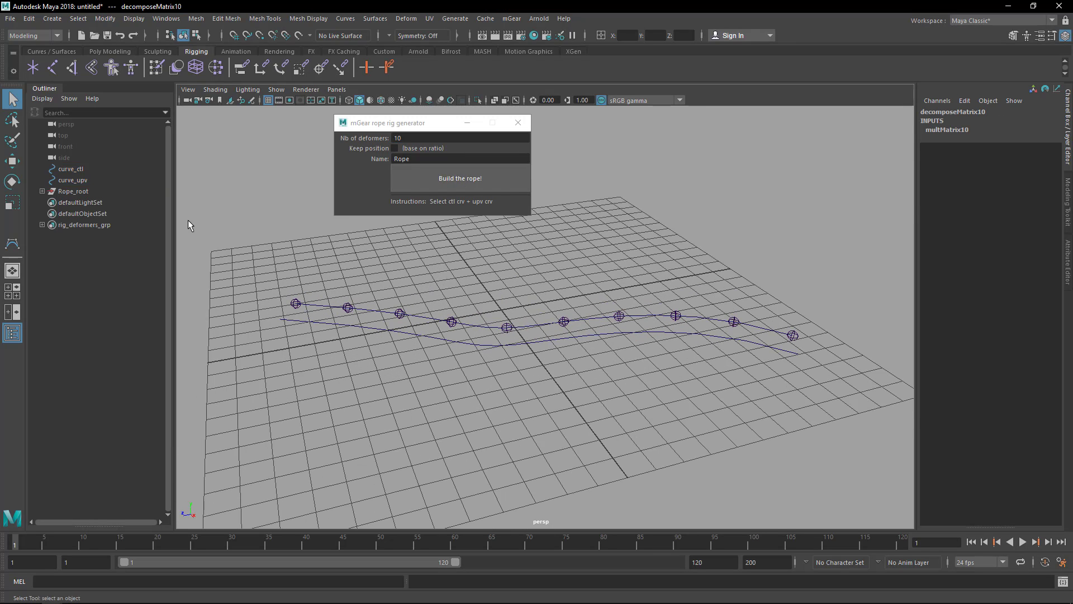
Display the local rotation axes of all joints in rig_deformers_grp, from Rope000_jnt to Rope009_jnt.
{"action": "left_click", "coordinate": [42, 191], "text": "shift"}
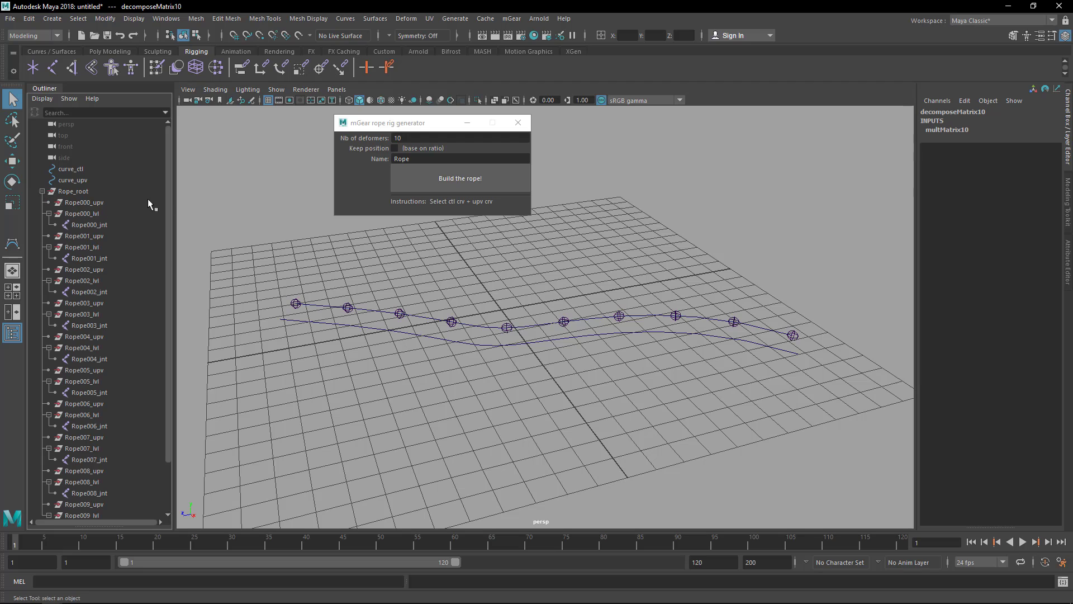
{"action": "left_click", "coordinate": [42, 192]}
{"action": "left_click", "coordinate": [42, 224]}
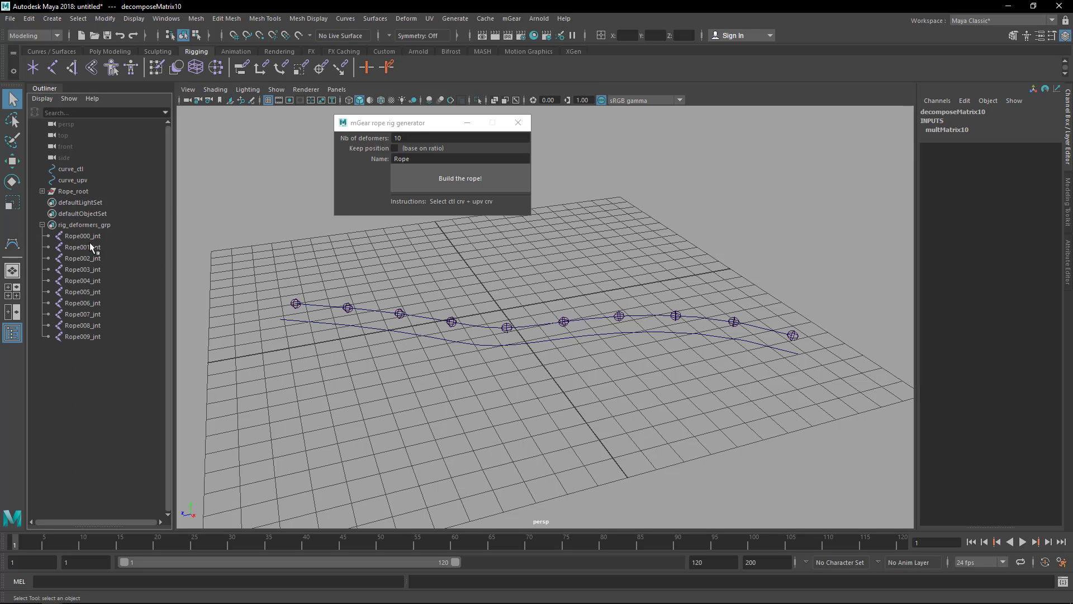
{"action": "left_click", "coordinate": [83, 236]}
{"action": "left_click", "coordinate": [82, 336], "text": "shift"}
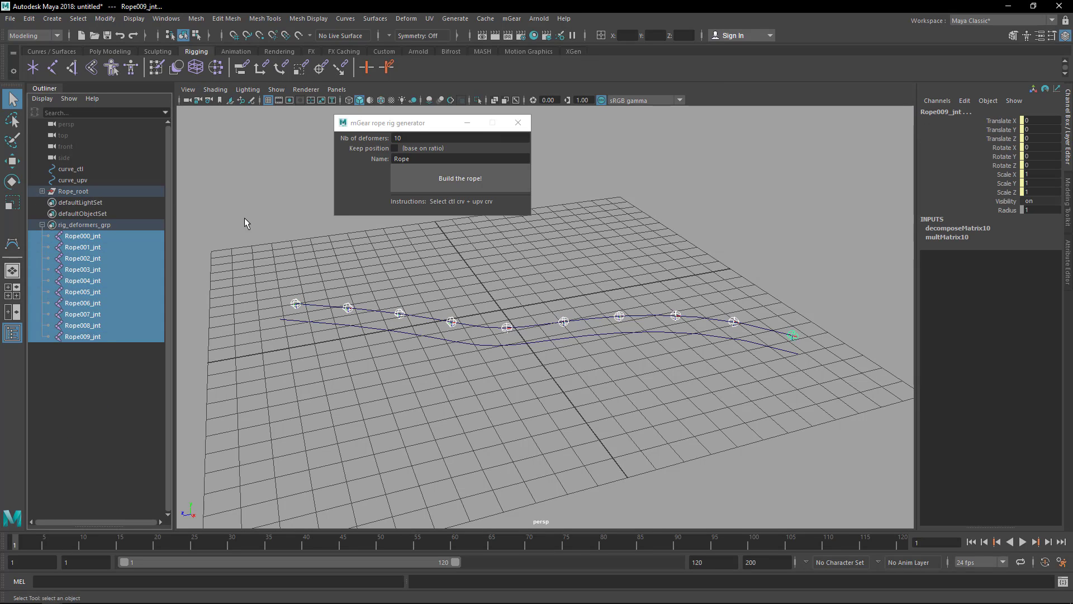
{"action": "left_click", "coordinate": [137, 21]}
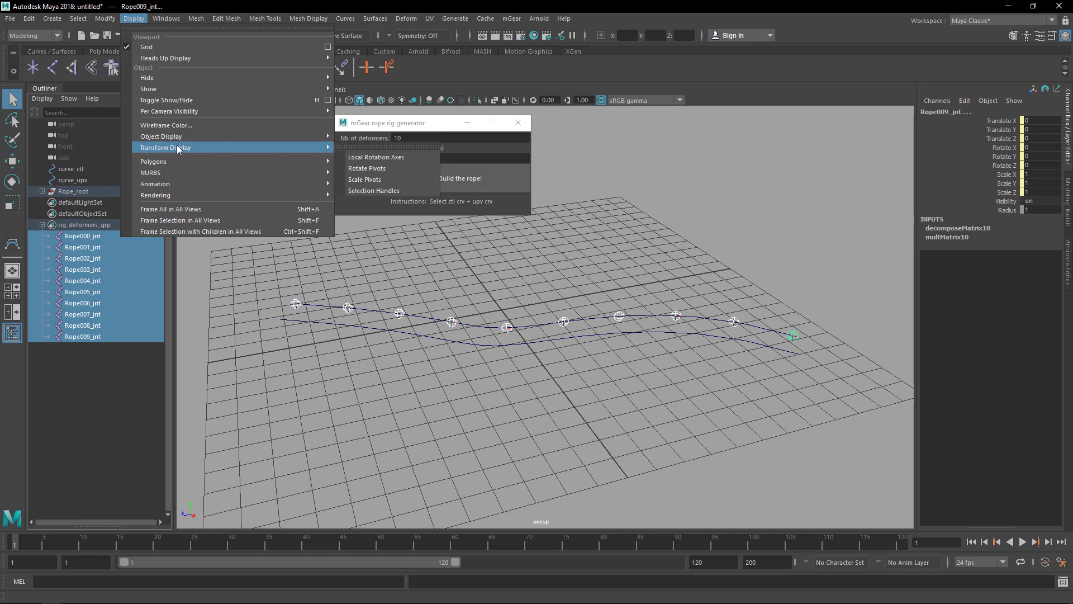
{"action": "mouse_move", "coordinate": [324, 148]}
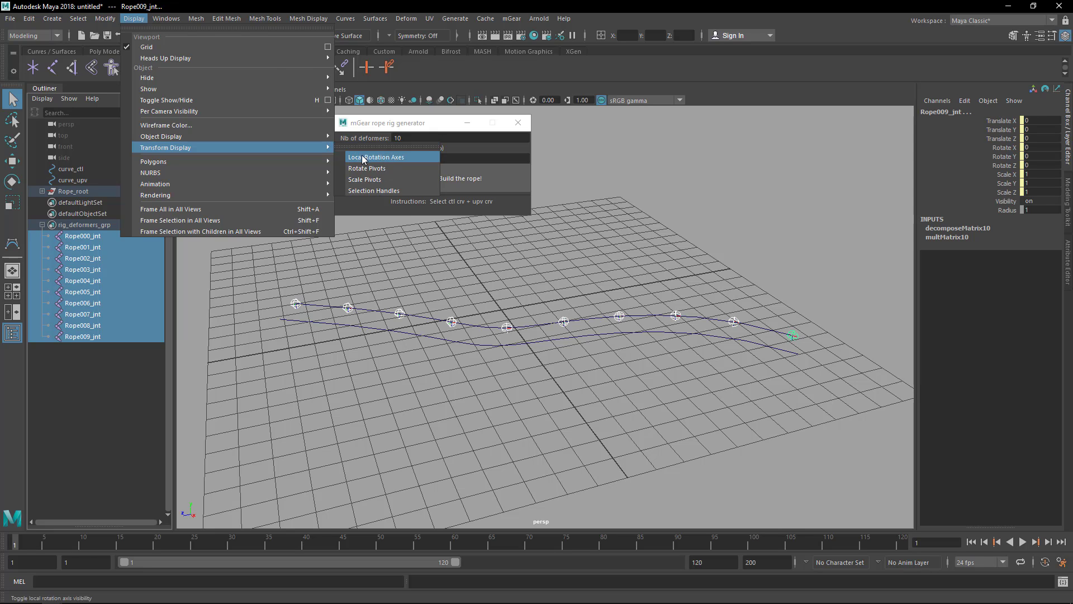
{"action": "left_click", "coordinate": [361, 157]}
{"action": "mouse_move", "coordinate": [537, 334]}
{"action": "left_mouse_down", "text": "alt"}
{"action": "mouse_move", "coordinate": [551, 335]}
{"action": "mouse_move", "coordinate": [538, 349]}
{"action": "mouse_move", "coordinate": [503, 335]}
{"action": "mouse_move", "coordinate": [517, 331]}
{"action": "left_mouse_up", "text": "alt"}
Select both curve_ctl and curve_upv and switch to component mode to edit their control vertices.
{"action": "key", "text": "t"}
{"action": "right_click_drag", "start_coordinate": [538, 324], "coordinate": [526, 281]}
{"action": "left_click", "coordinate": [519, 328]}
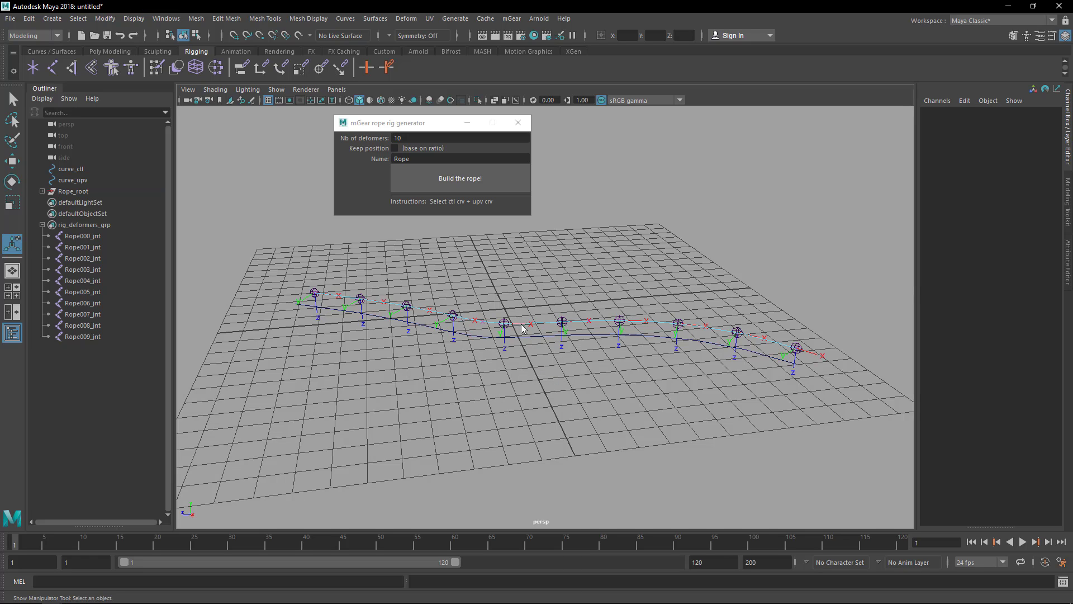
{"action": "key", "text": "q"}
{"action": "left_click", "coordinate": [527, 336]}
{"action": "left_click", "coordinate": [533, 318]}
{"action": "left_click_drag", "start_coordinate": [532, 319], "coordinate": [538, 340]}
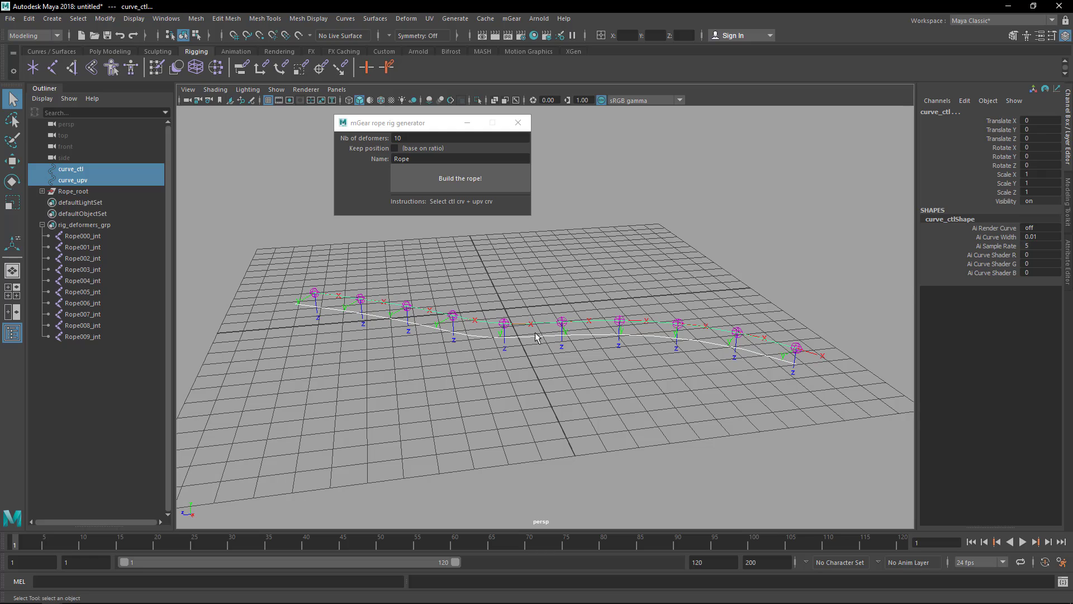
{"action": "key", "text": "F8"}
Select matching middle control vertices on both curves and move them to bend the rope.
{"action": "left_click_drag", "start_coordinate": [476, 304], "coordinate": [496, 376]}
{"action": "left_click_drag", "start_coordinate": [461, 337], "coordinate": [632, 332], "text": "shift"}
{"action": "key", "text": "w"}
{"action": "middle_click_drag", "start_coordinate": [617, 321], "coordinate": [585, 295], "text": "alt"}
{"action": "left_click_drag", "start_coordinate": [585, 295], "coordinate": [346, 369], "text": "alt"}
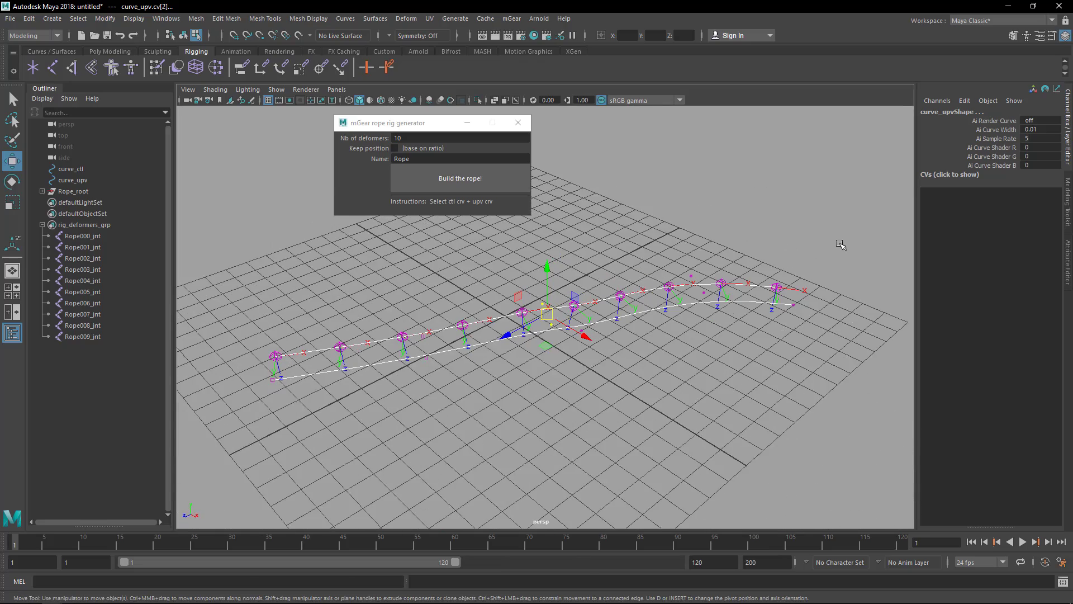
{"action": "left_click_drag", "start_coordinate": [589, 368], "coordinate": [465, 316], "text": "alt"}
{"action": "key", "text": "e"}
{"action": "key", "text": "w"}
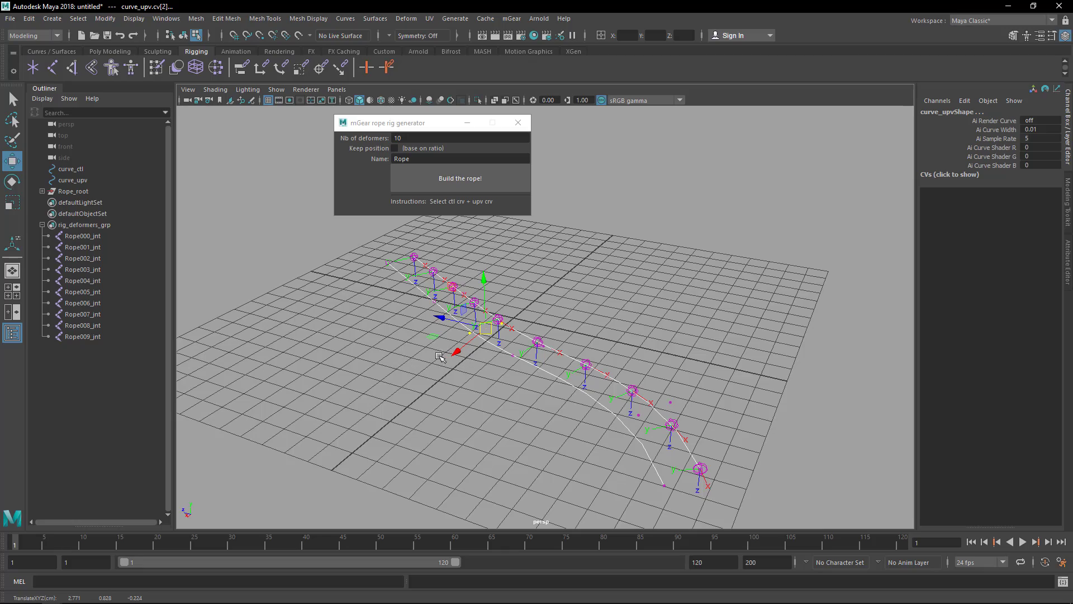
Move the last control vertices of both curves outward past the grid edge to stretch the rope.
{"action": "left_click_drag", "start_coordinate": [458, 373], "coordinate": [798, 364], "text": "alt"}
{"action": "left_click_drag", "start_coordinate": [794, 360], "coordinate": [764, 359], "text": "alt"}
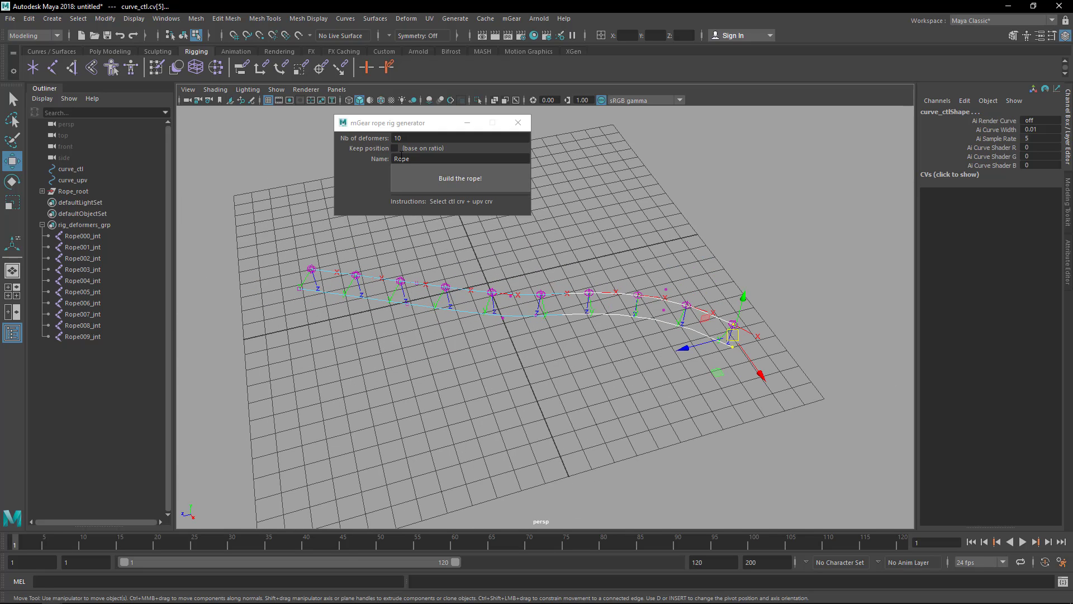
{"action": "left_click_drag", "start_coordinate": [622, 243], "coordinate": [631, 249], "text": "alt"}
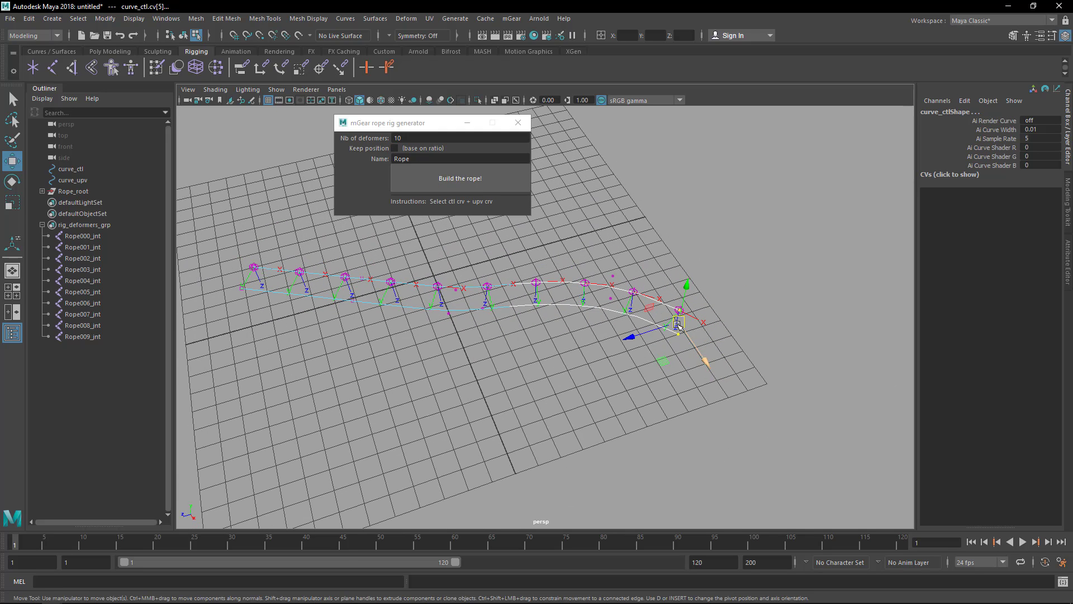
{"action": "left_click_drag", "start_coordinate": [685, 323], "coordinate": [809, 338]}
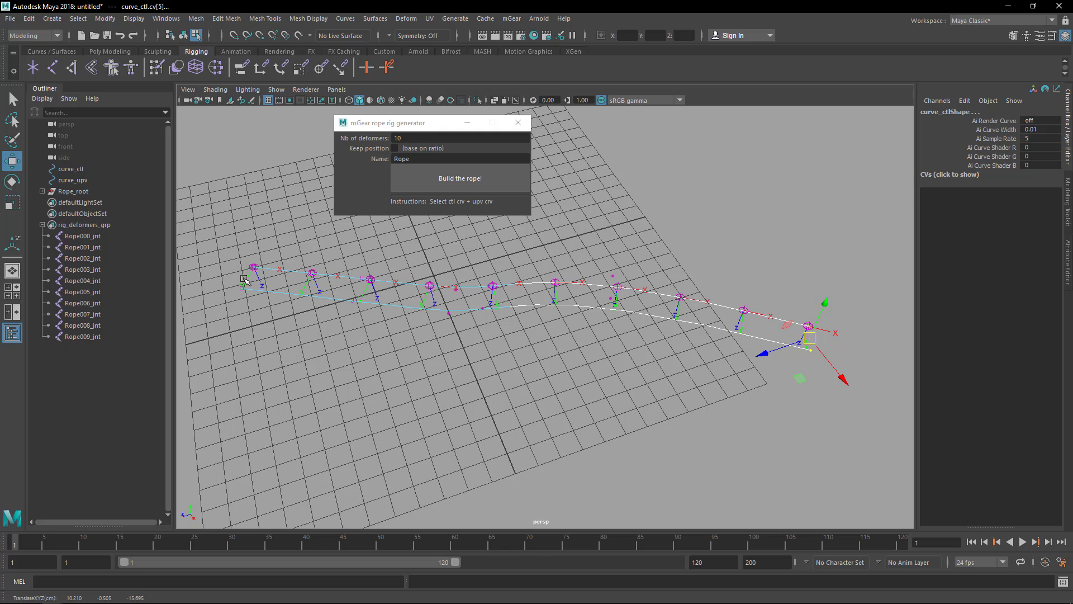
{"action": "left_click_drag", "start_coordinate": [762, 386], "coordinate": [764, 351], "text": "alt"}
Move the first control vertices of both curves and examine how the joints follow from several angles.
{"action": "left_click_drag", "start_coordinate": [229, 252], "coordinate": [238, 276]}
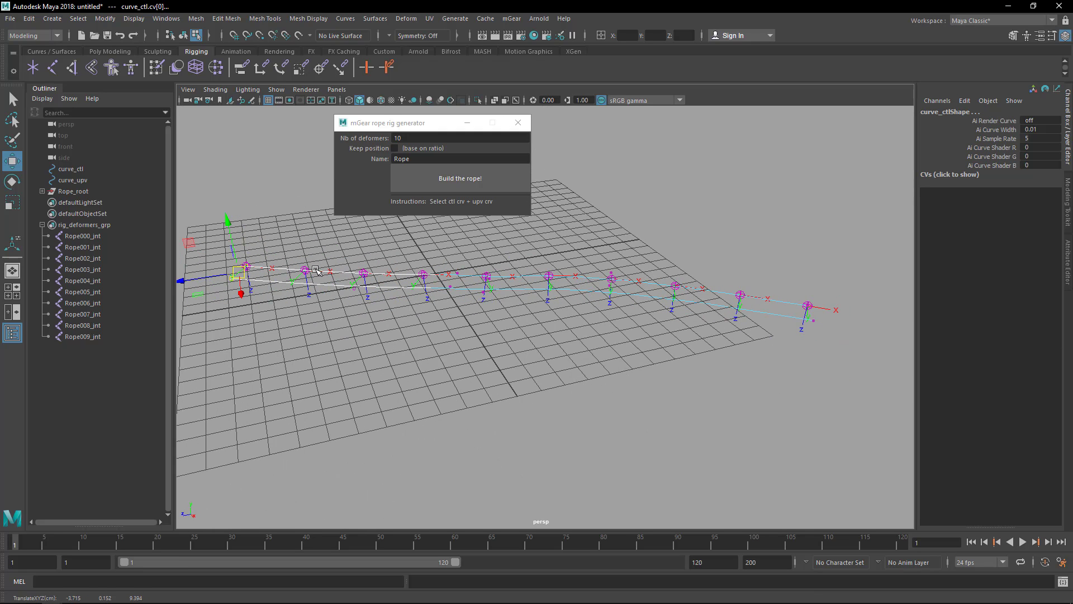
{"action": "left_click_drag", "start_coordinate": [694, 329], "coordinate": [691, 361], "text": "alt"}
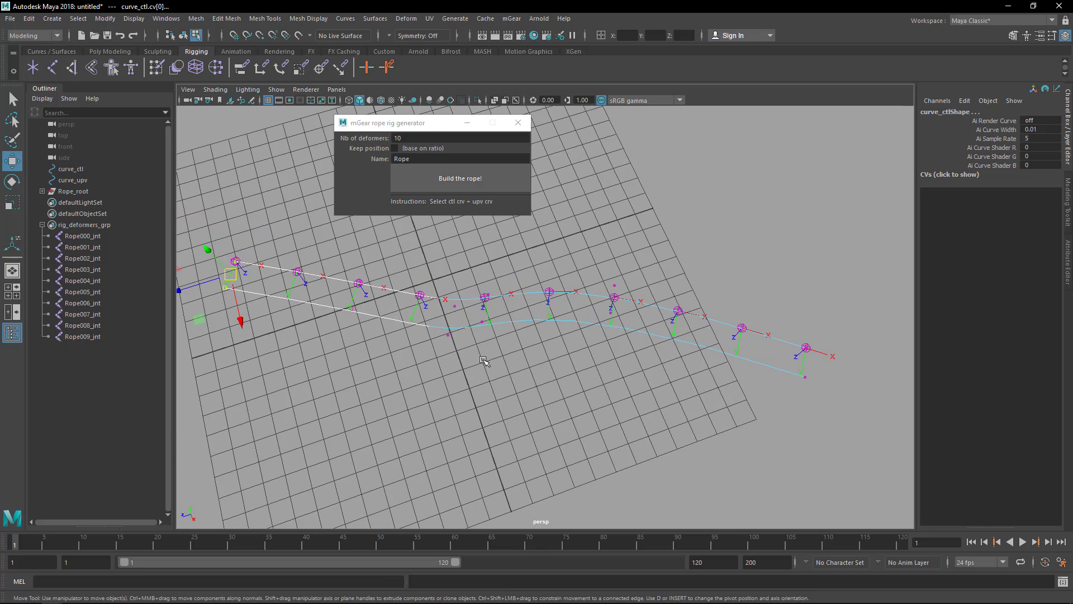
{"action": "left_click_drag", "start_coordinate": [450, 322], "coordinate": [527, 331], "text": "alt"}
{"action": "middle_click_drag", "start_coordinate": [527, 331], "coordinate": [529, 331], "text": "alt"}
{"action": "key", "text": "q"}
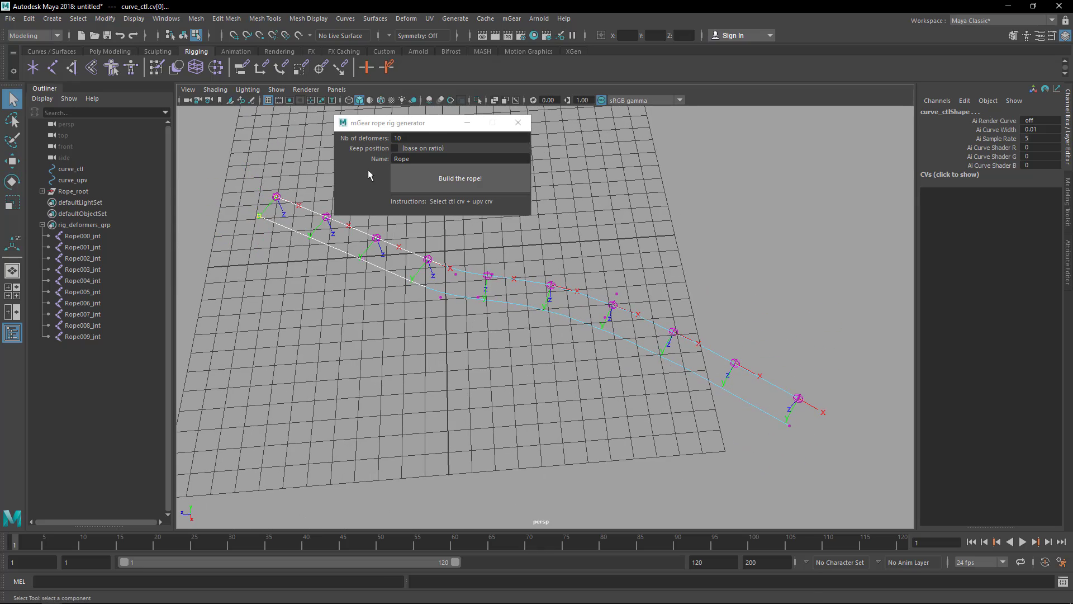
{"action": "left_click_drag", "start_coordinate": [392, 332], "coordinate": [416, 333], "text": "alt"}
{"action": "scroll", "coordinate": [411, 334], "scroll_direction": "down", "scroll_amount": 4}
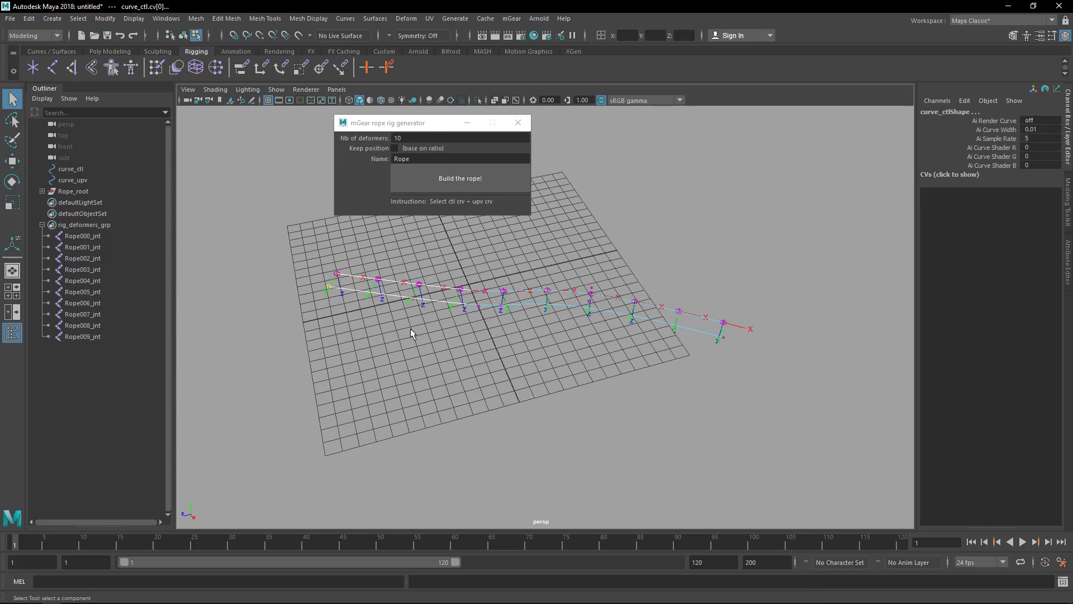
Delete rig_deformers_grp and Rope_root, keeping the two curves.
{"action": "left_click", "coordinate": [81, 224]}
{"action": "key", "text": "Delete"}
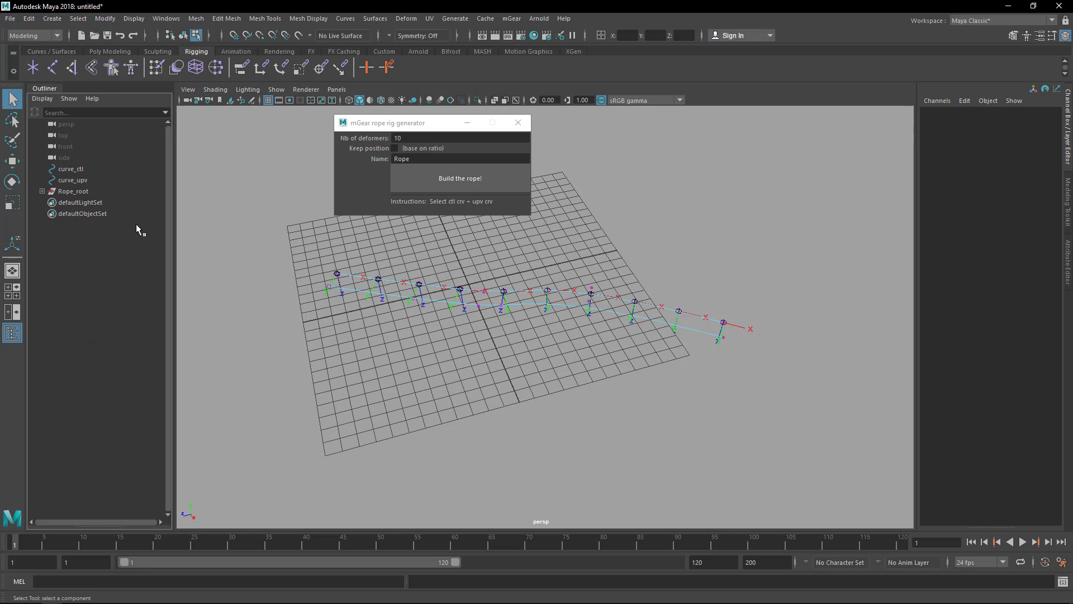
{"action": "left_click", "coordinate": [82, 191]}
{"action": "key", "text": "Delete"}
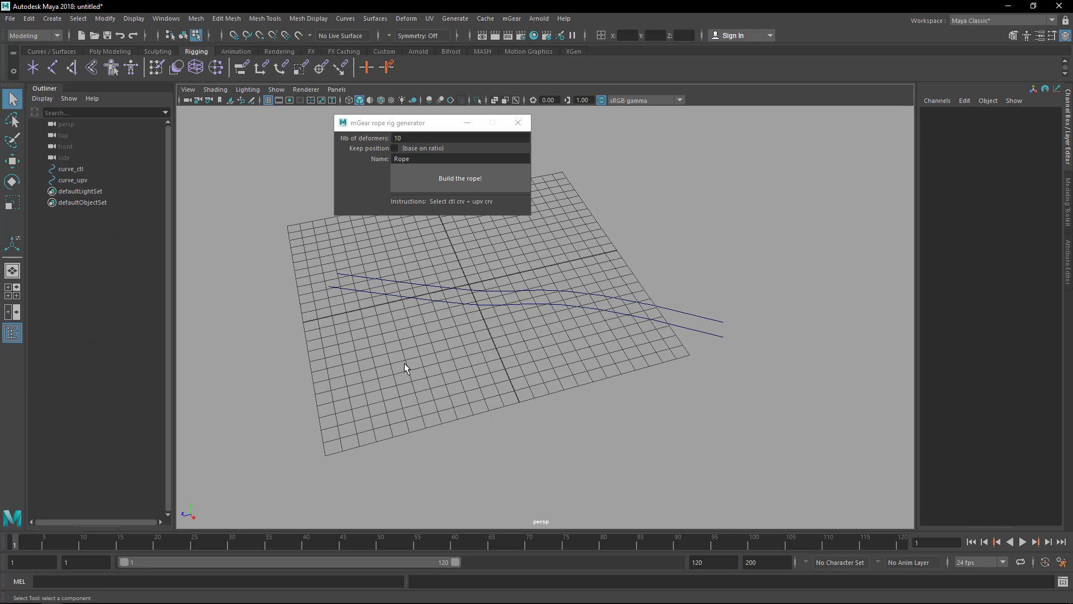
Build the rope rig from curve_ctl and curve_upv with 10 deformers and Keep position enabled.
{"action": "left_click", "coordinate": [395, 150]}
{"action": "left_click", "coordinate": [396, 149]}
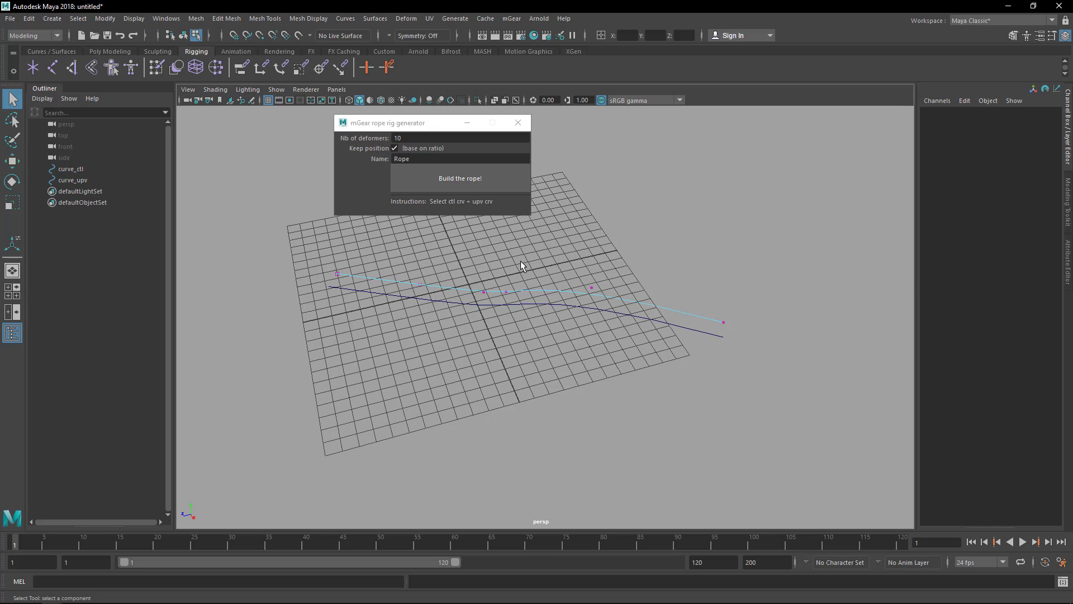
{"action": "key", "text": "F8"}
{"action": "left_click_drag", "start_coordinate": [515, 307], "coordinate": [447, 210]}
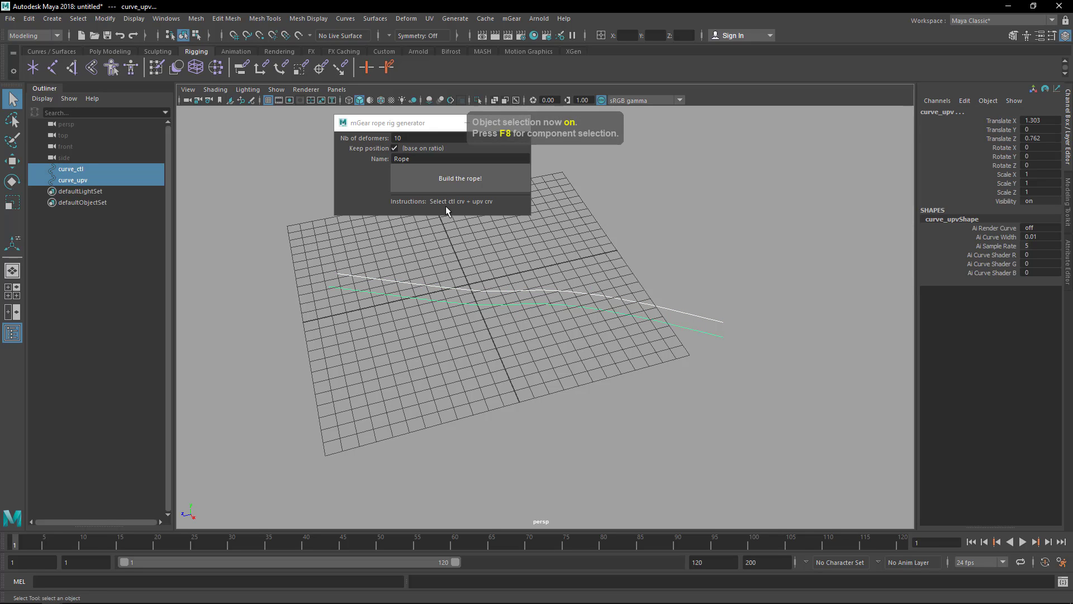
{"action": "left_click", "coordinate": [439, 180]}
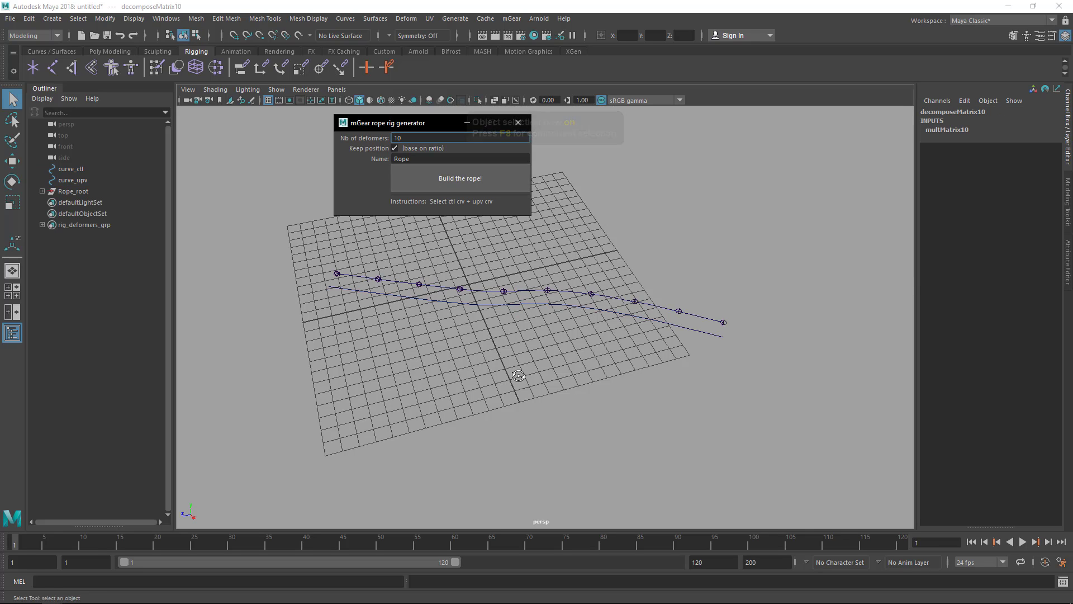
Select the last control vertices of both curves and move them outward to lengthen the curves.
{"action": "left_click_drag", "start_coordinate": [595, 324], "coordinate": [608, 358], "text": "alt"}
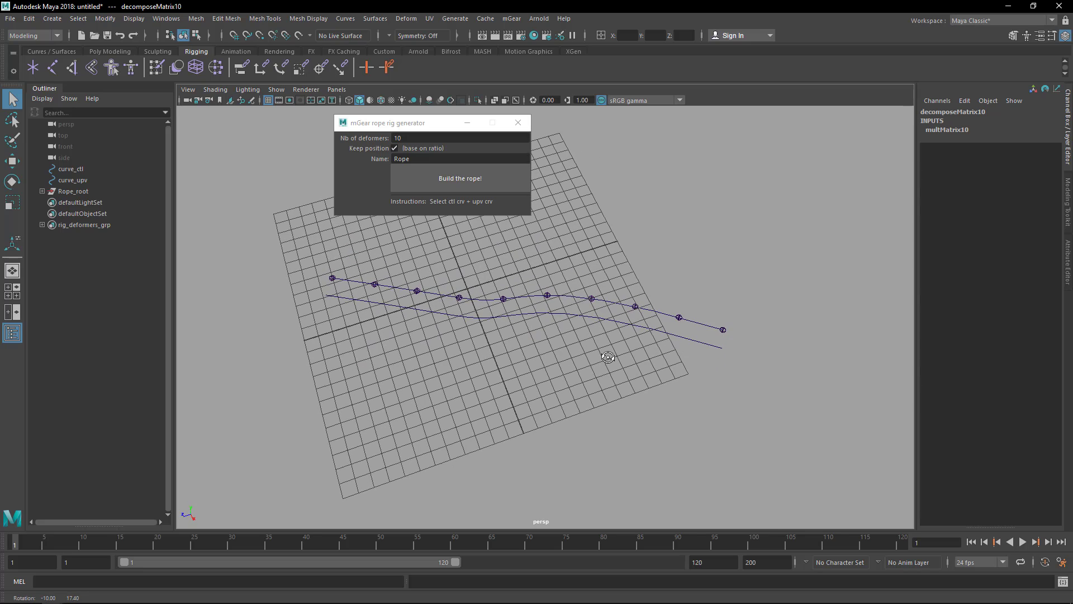
{"action": "left_click_drag", "start_coordinate": [567, 284], "coordinate": [578, 335]}
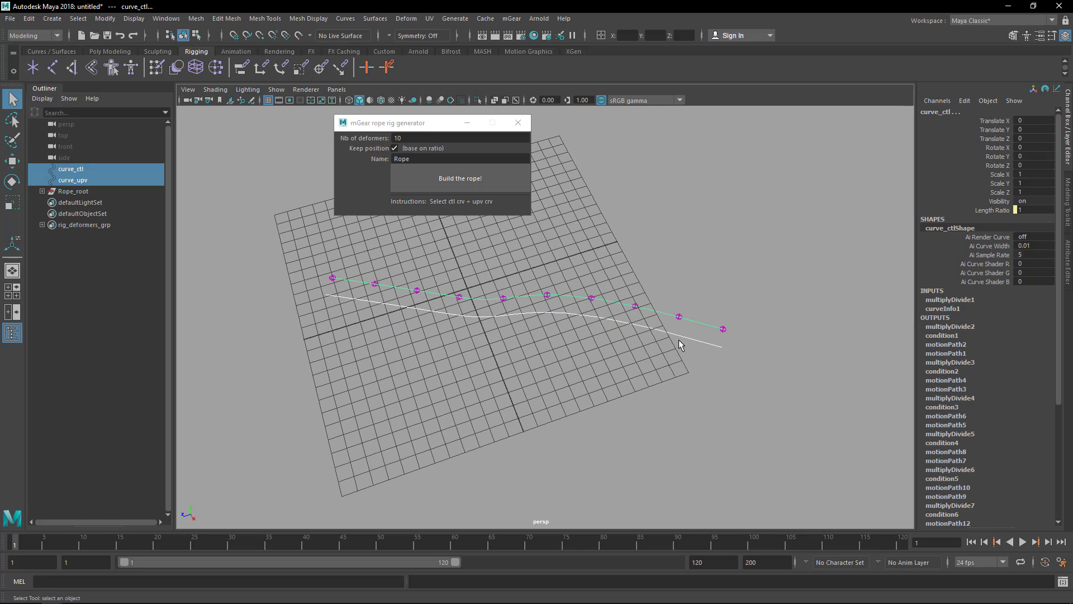
{"action": "key", "text": "F8"}
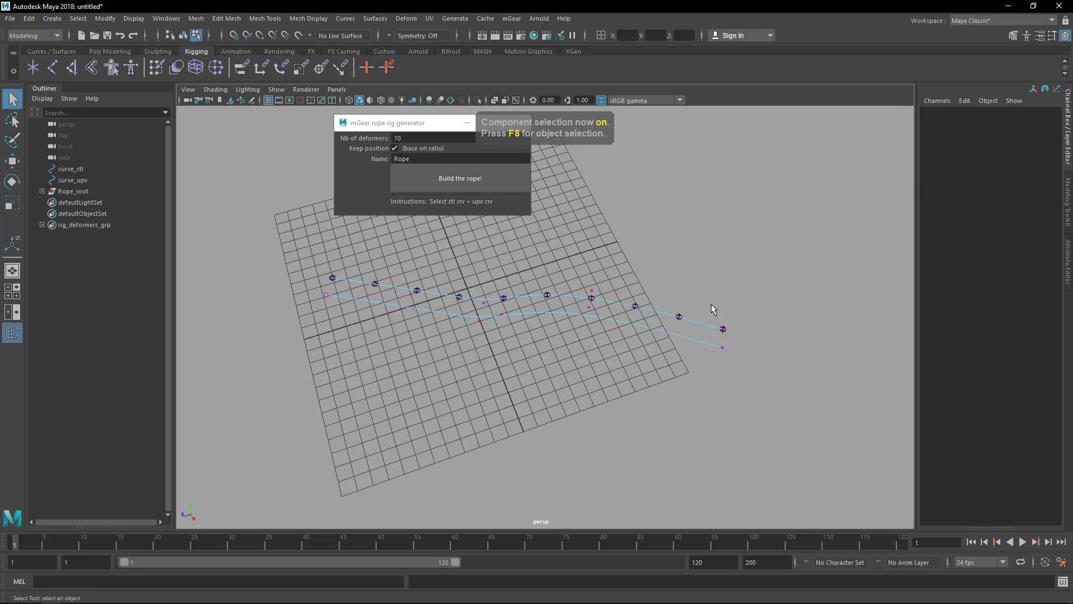
{"action": "key", "text": "w"}
{"action": "left_click_drag", "start_coordinate": [714, 311], "coordinate": [749, 364]}
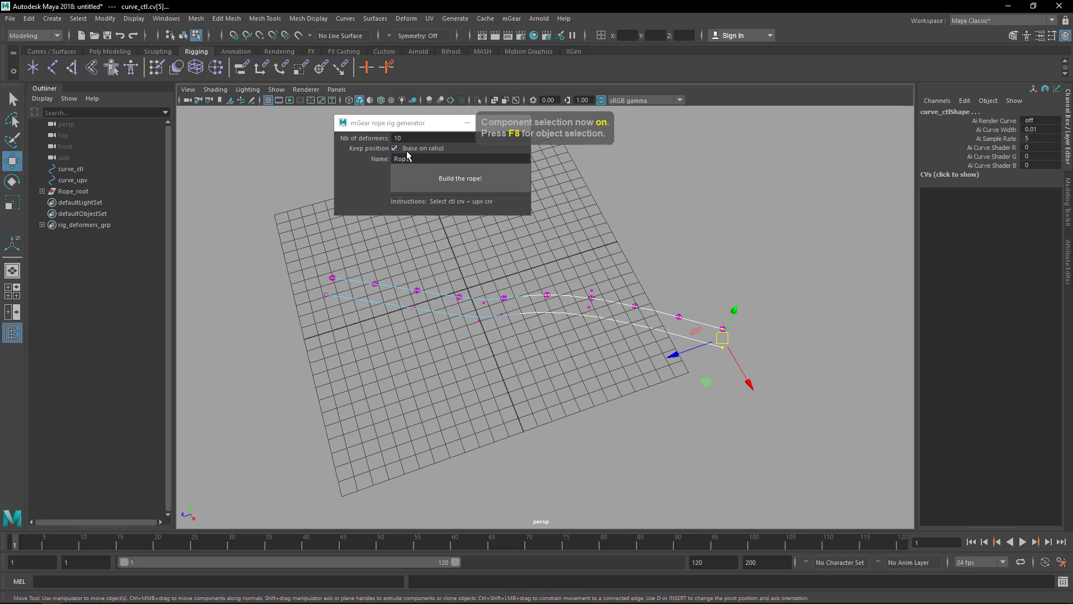
{"action": "left_click_drag", "start_coordinate": [723, 336], "coordinate": [750, 318]}
{"action": "middle_click_drag", "start_coordinate": [721, 315], "coordinate": [744, 311]}
Hide the viewport grid, clear the vertex selection and examine the joint spacing along the lengthened curves from several angles.
{"action": "left_click_drag", "start_coordinate": [627, 385], "coordinate": [565, 391], "text": "alt"}
{"action": "left_click", "coordinate": [268, 100]}
{"action": "left_click_drag", "start_coordinate": [785, 371], "coordinate": [824, 471]}
{"action": "left_click", "coordinate": [686, 383]}
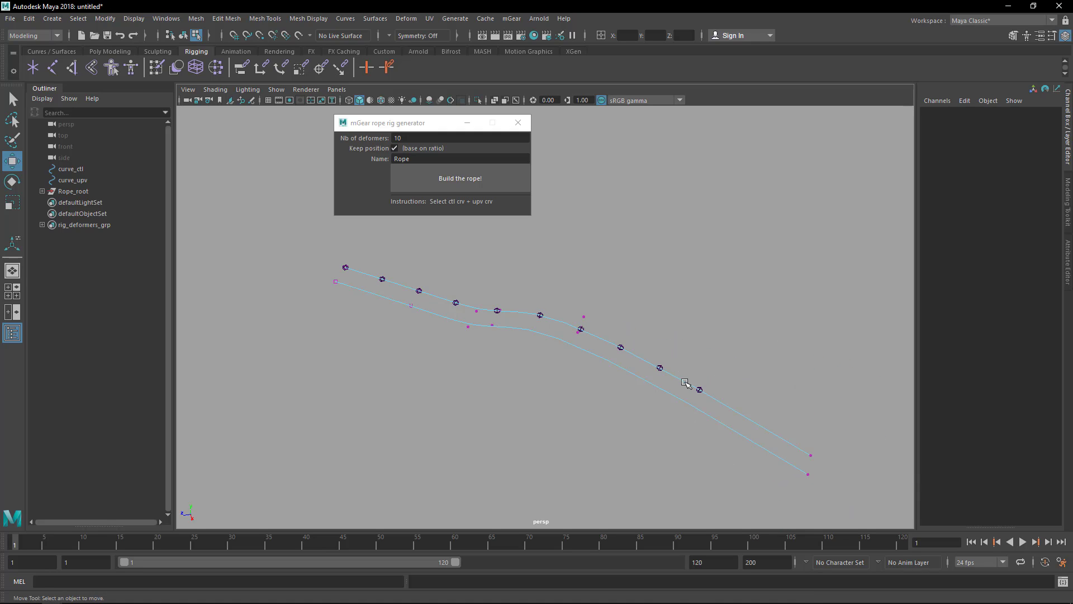
{"action": "left_click_drag", "start_coordinate": [404, 333], "coordinate": [436, 363], "text": "alt"}
{"action": "left_click_drag", "start_coordinate": [534, 439], "coordinate": [444, 368], "text": "alt"}
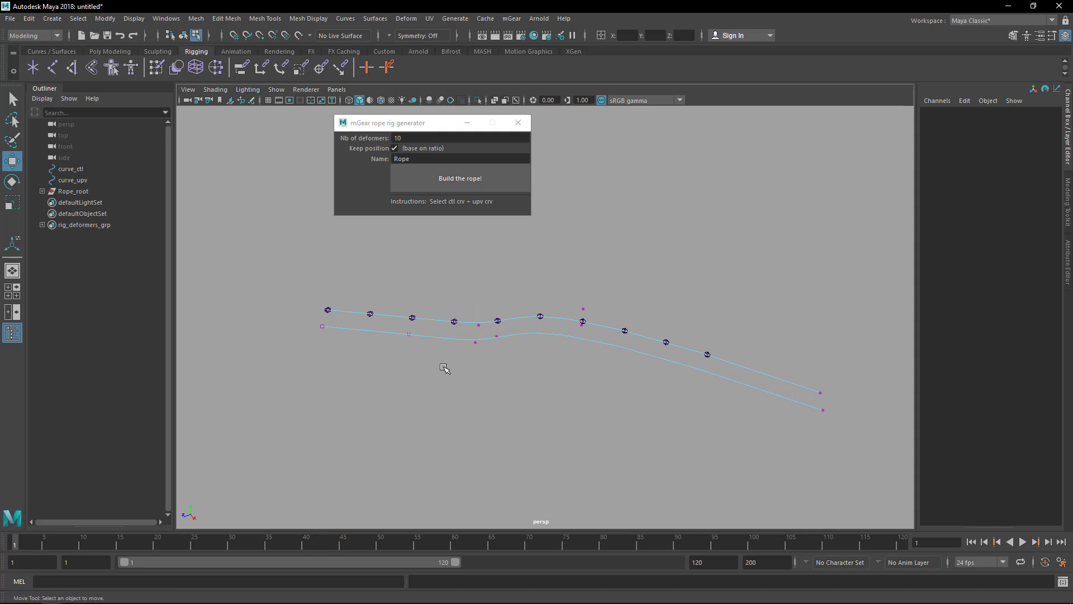
{"action": "left_click_drag", "start_coordinate": [519, 356], "coordinate": [635, 396], "text": "alt"}
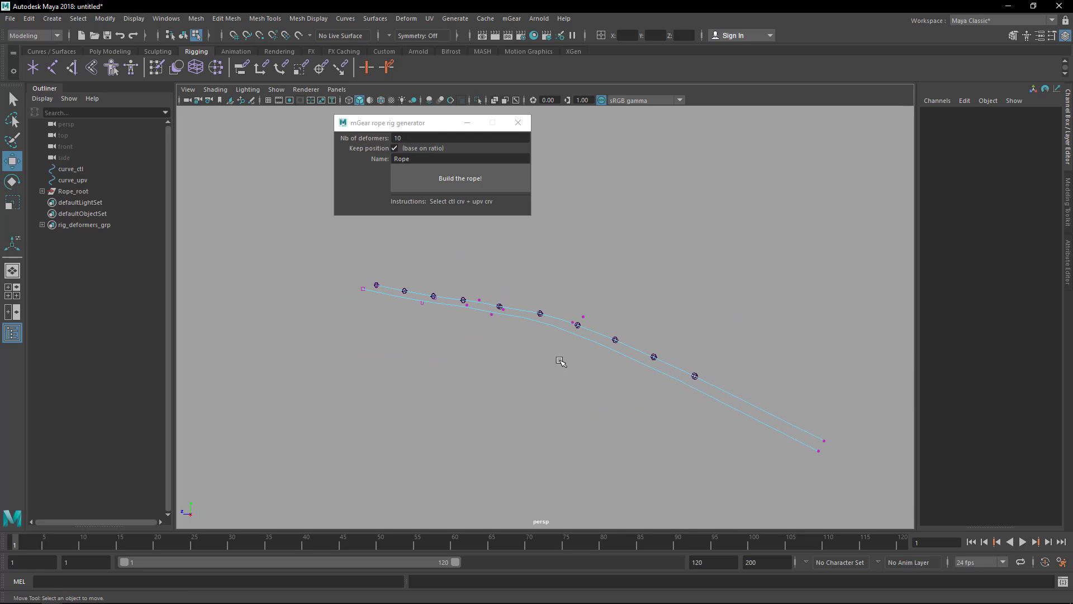
{"action": "mouse_move", "coordinate": [448, 315]}
{"action": "left_mouse_down", "text": "alt"}
{"action": "mouse_move", "coordinate": [453, 327]}
{"action": "mouse_move", "coordinate": [464, 315]}
{"action": "mouse_move", "coordinate": [445, 320]}
{"action": "left_mouse_up", "text": "alt"}
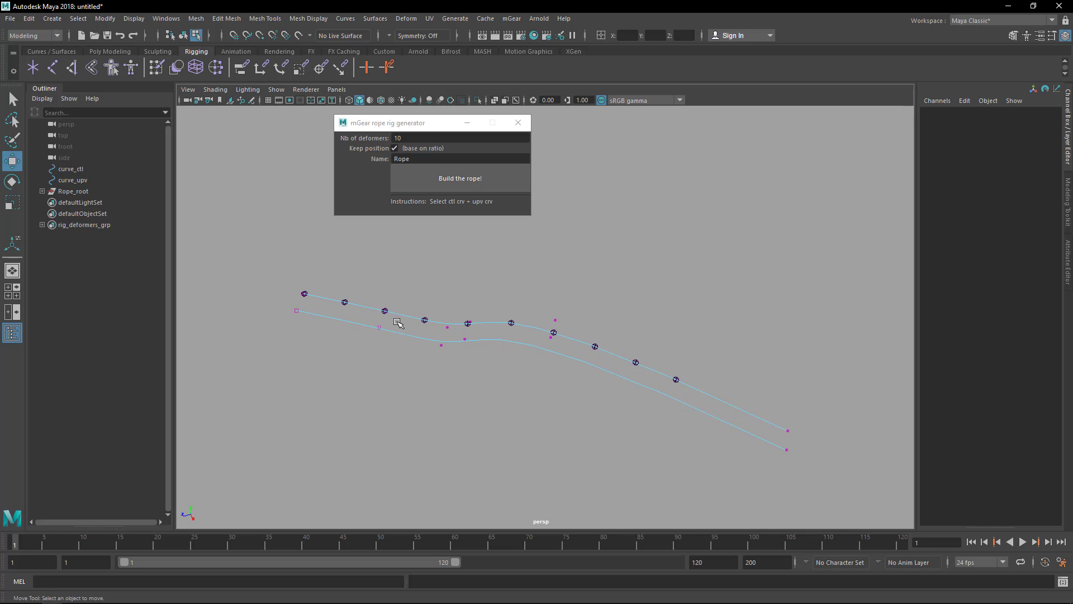